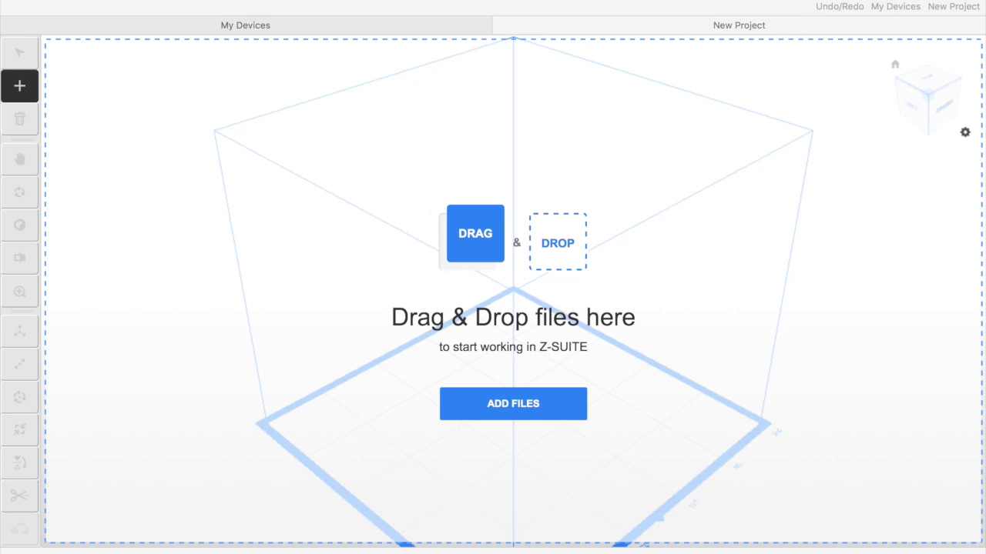
- Drag MSRA_Model_for_zsuite.stl onto the DROP box to import the protein model
left_click_drag(121, 256, 559, 239)
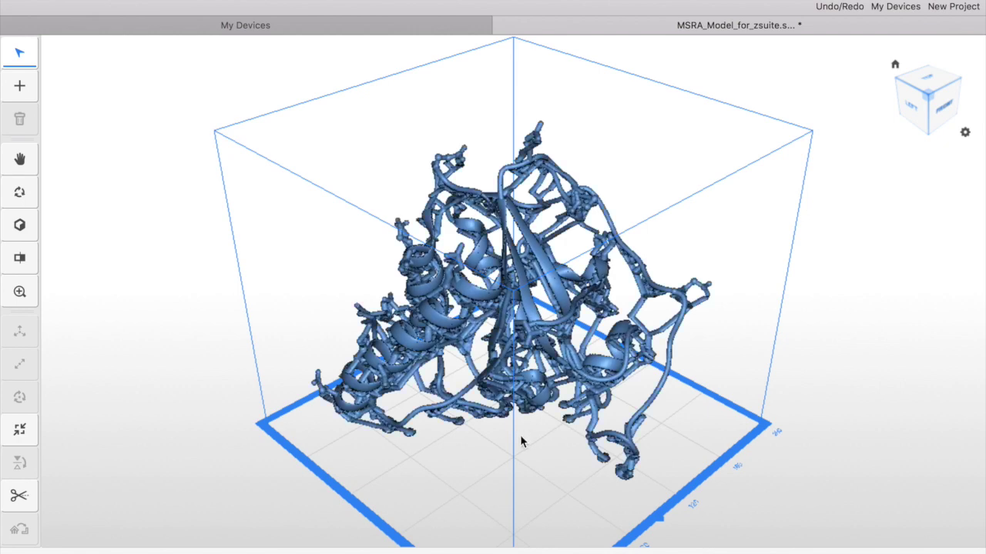
left_click(545, 448)
left_click_drag(462, 455, 461, 421)
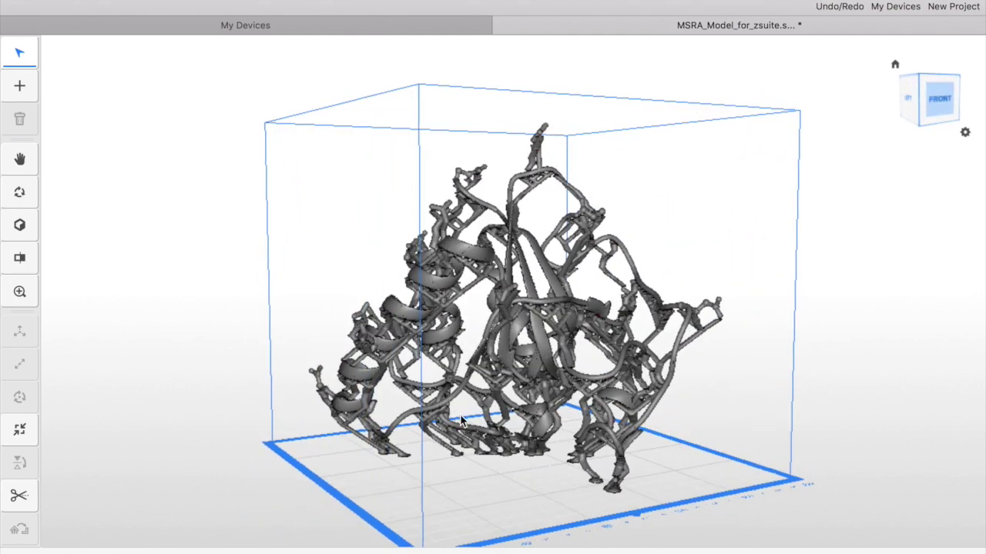
scroll(467, 416, "up", 5)
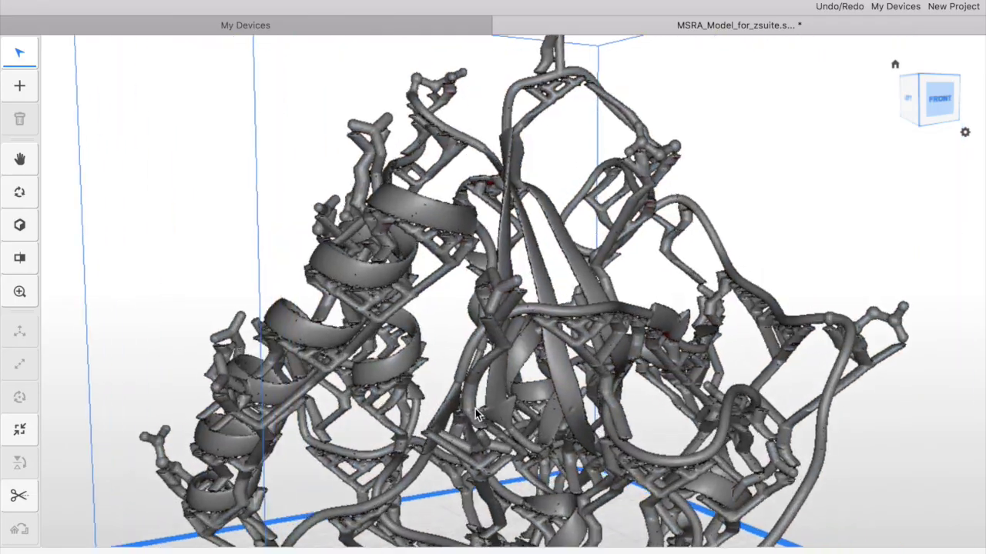
scroll(476, 414, "up", 3)
left_click_drag(485, 408, 466, 382)
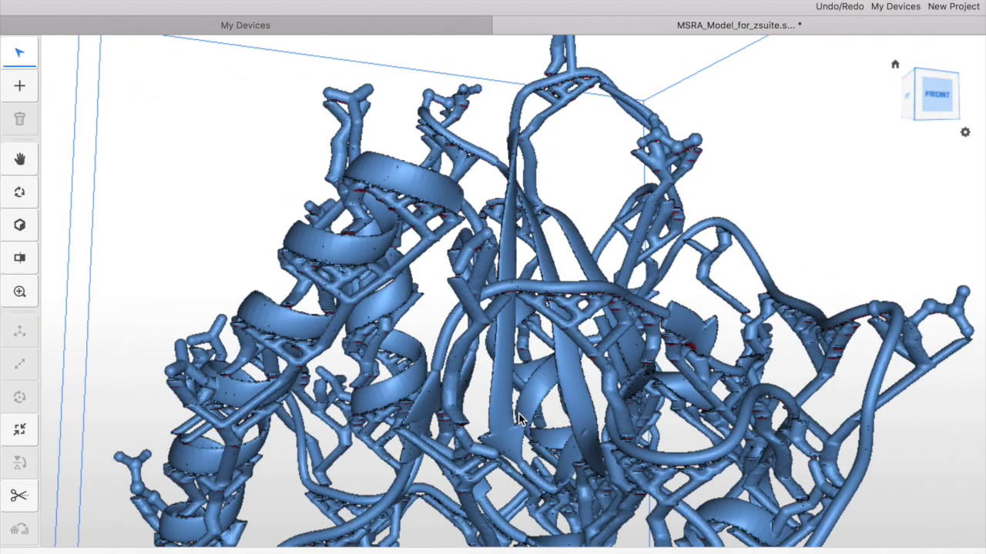
scroll(519, 418, "down", 2)
scroll(513, 431, "down", 4)
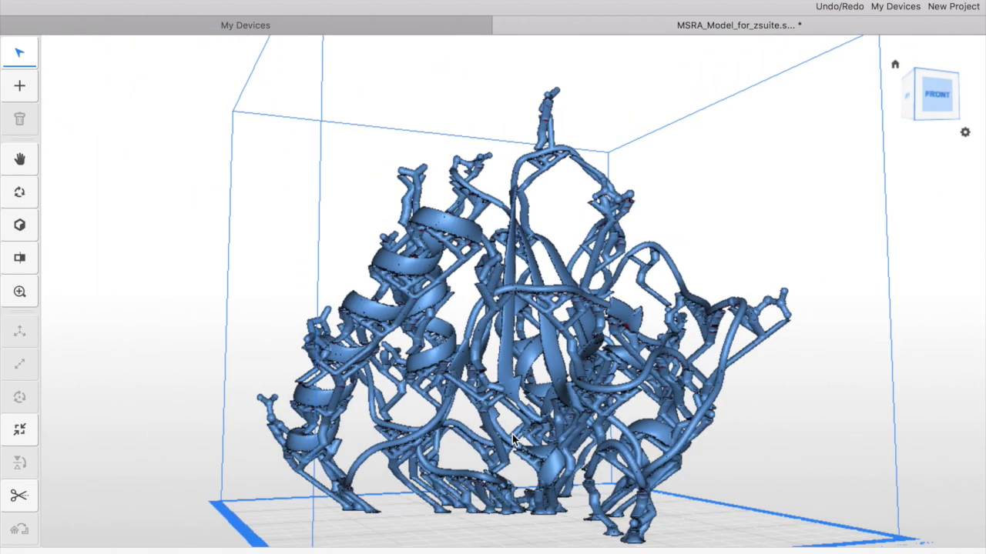
left_click_drag(508, 438, 542, 460)
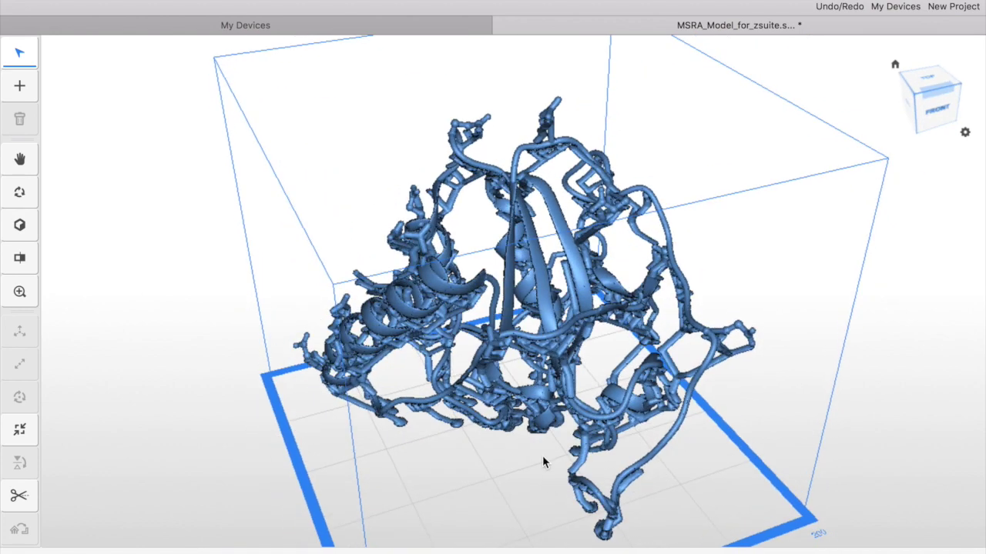
scroll(542, 460, "down", 3)
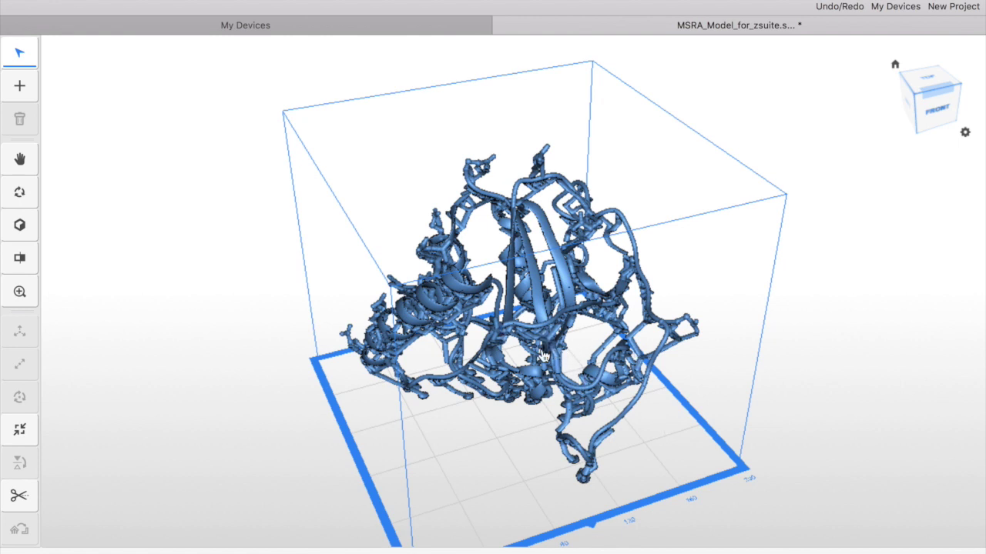
- Resize the protein model in millimetres to 150 mm in X, giving 133.01 × 145.65 mm in Y and Z
left_click(541, 345)
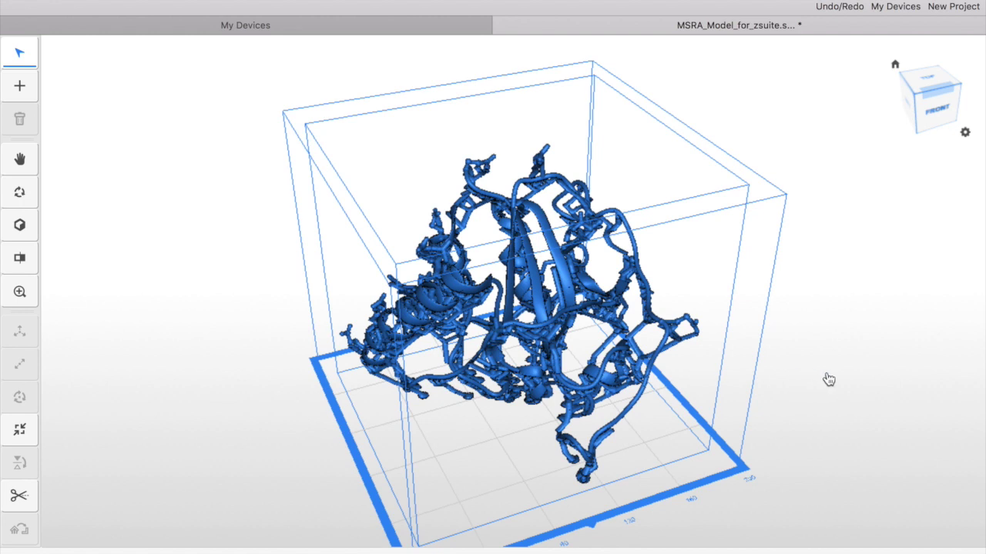
left_click(19, 331)
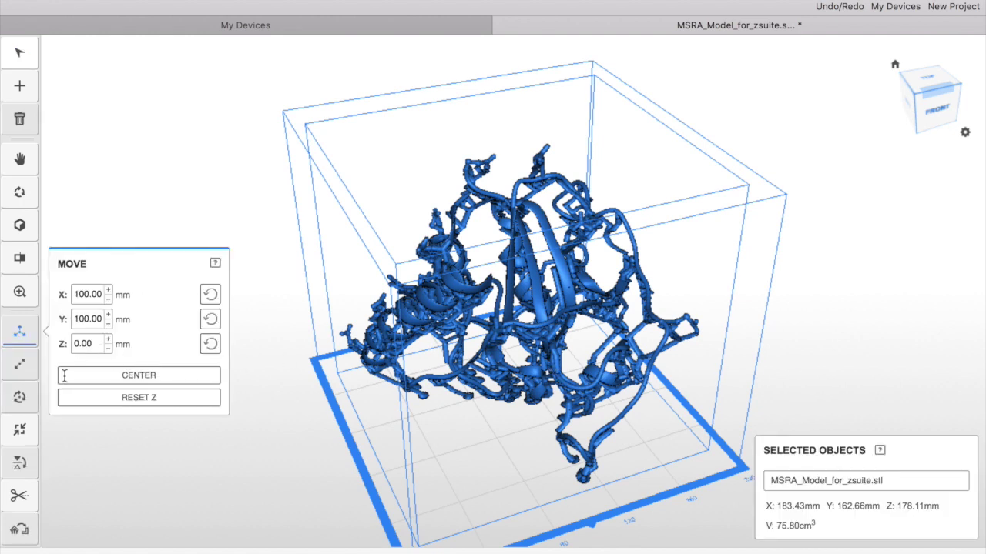
left_click(22, 370)
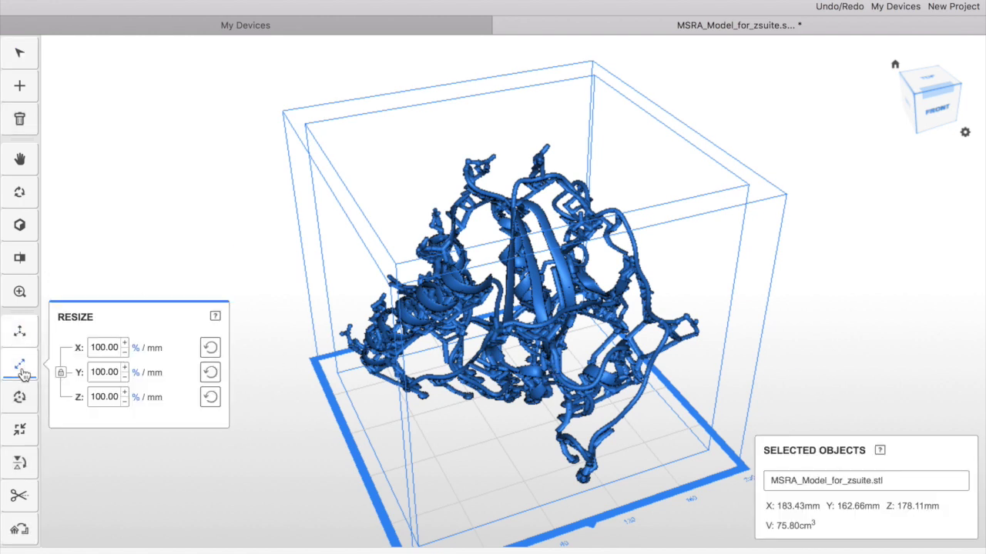
left_click(156, 350)
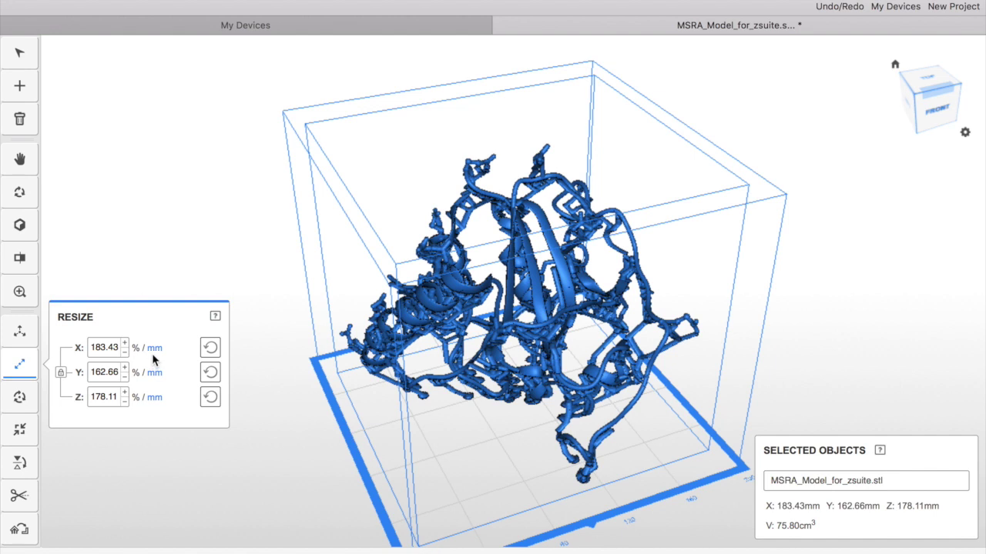
left_click(92, 348)
left_click_drag(92, 348, 137, 351)
type("150")
left_click(112, 376)
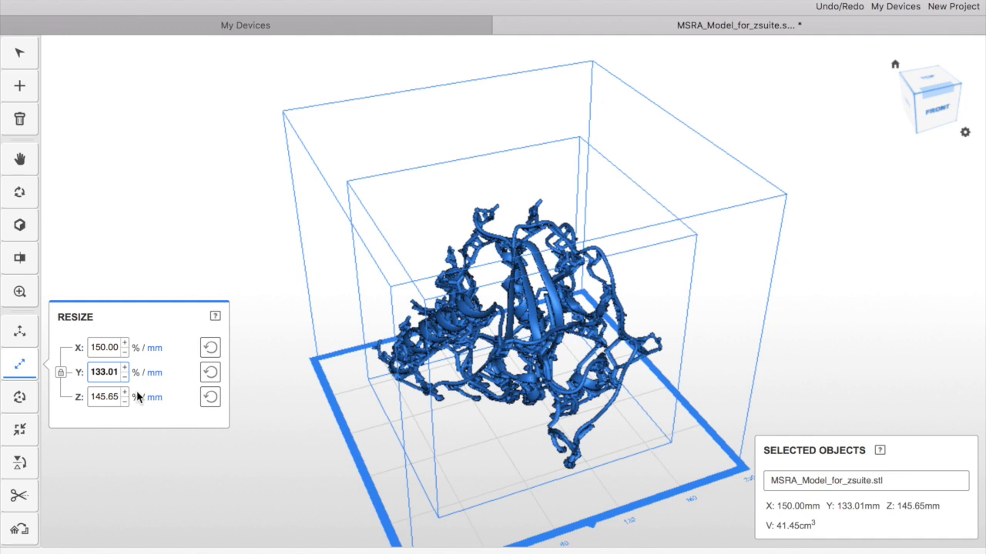
left_click(210, 348)
- Switch Support to EDITABLE, erase the existing preview, and proceed to the Support stage
key("Return")
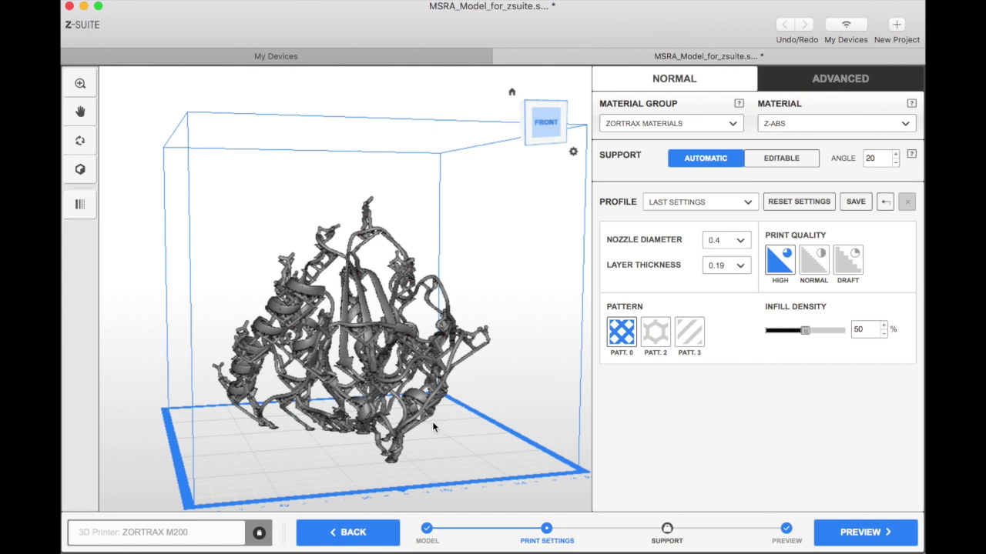
left_click(784, 160)
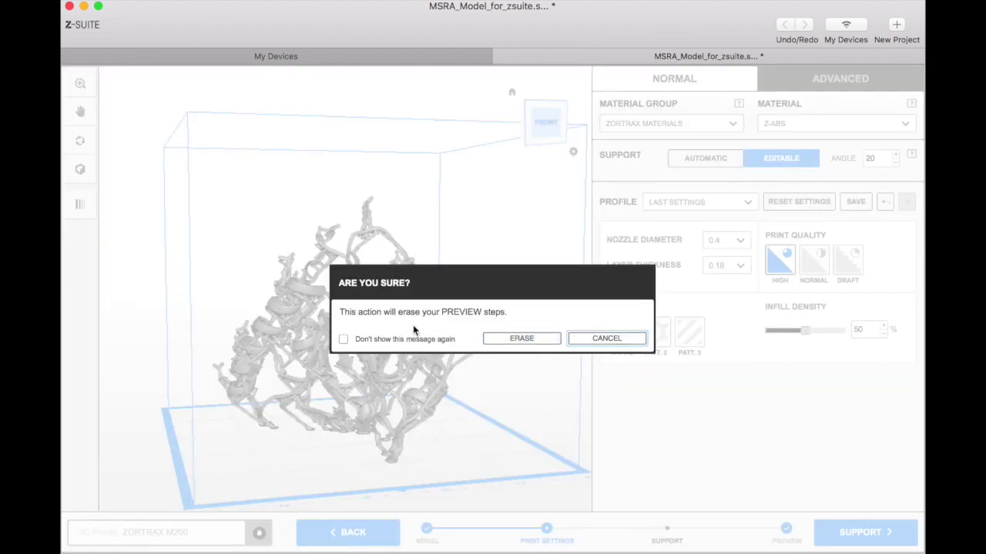
left_click(546, 346)
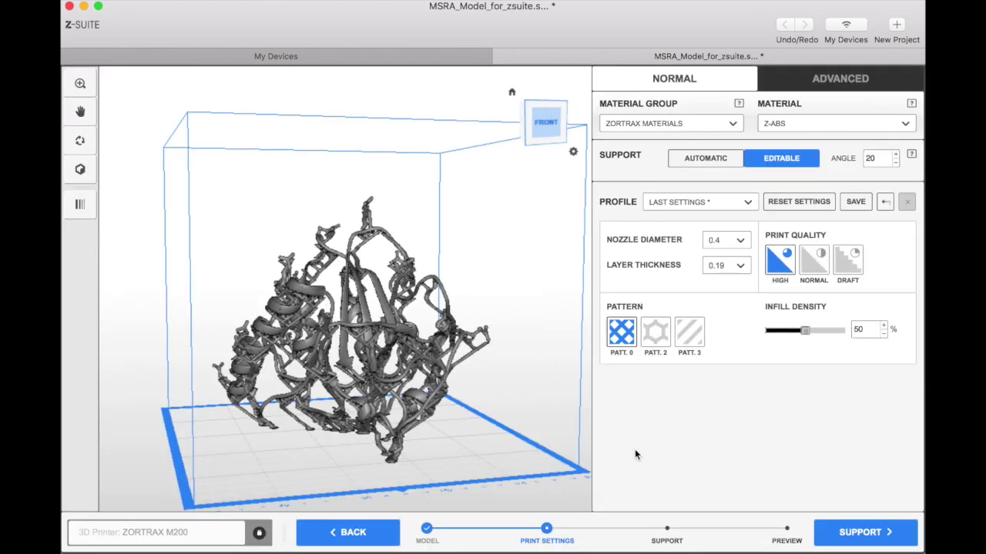
left_click(862, 532)
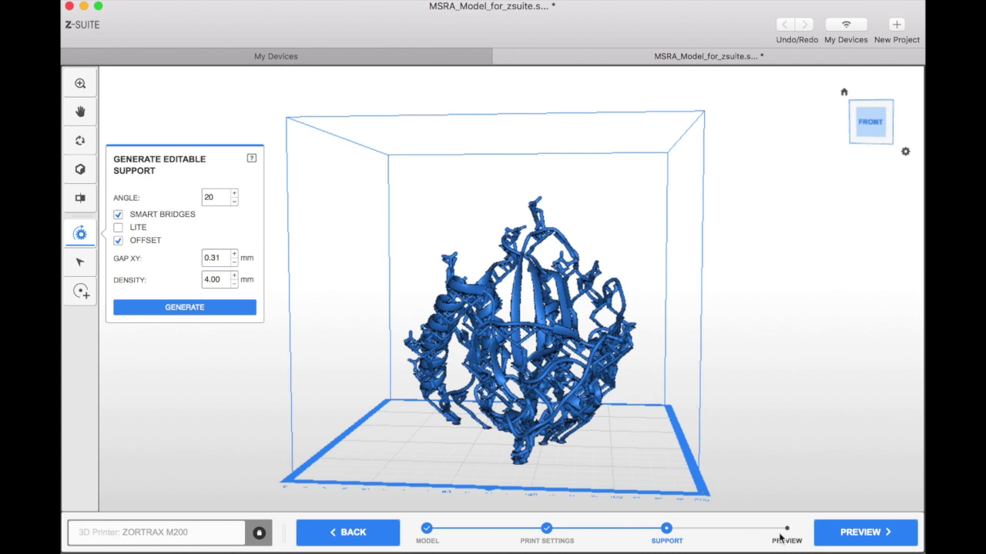
- Slice to the Preview stage without supports, giving a 10h 11m, 18.70 m (45 g) estimate
left_click(848, 541)
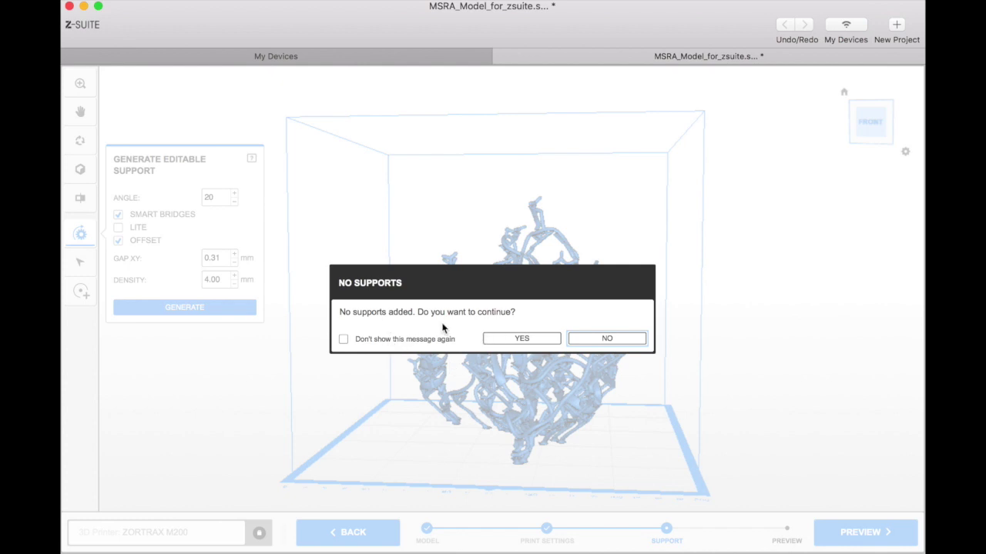
left_click(535, 341)
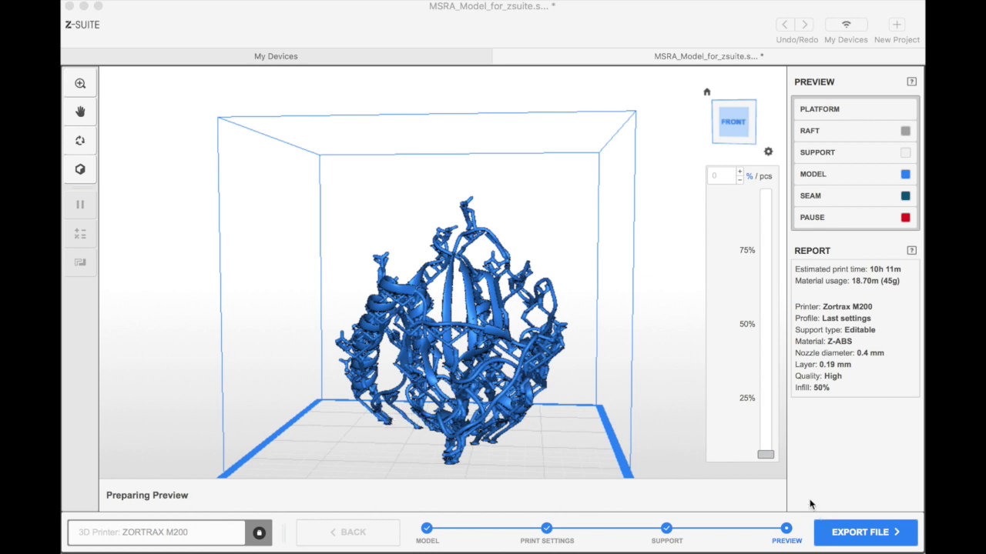
- Orbit and zoom around the sliced layers and raft pads, then bring up the .ZCODE export dialog
left_click(493, 348)
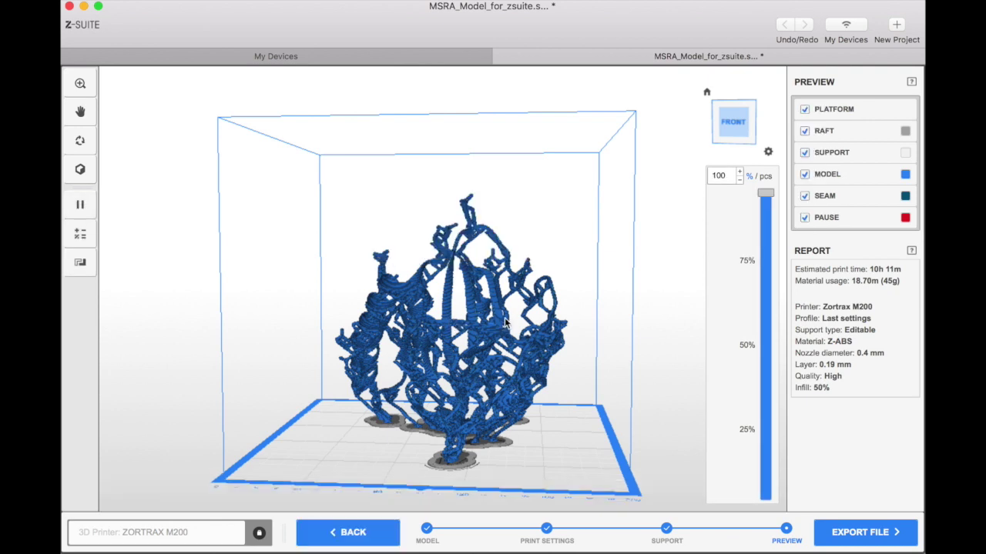
mouse_move(486, 348)
right_mouse_down()
mouse_move(390, 348)
mouse_move(518, 354)
mouse_move(470, 349)
right_mouse_up()
scroll(470, 348, "up", 5)
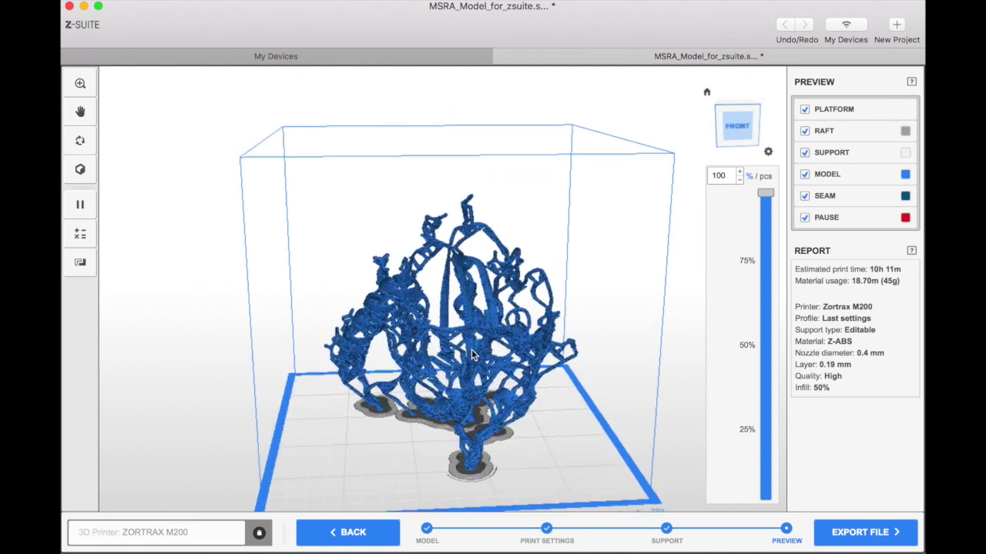
scroll(470, 348, "up", 10)
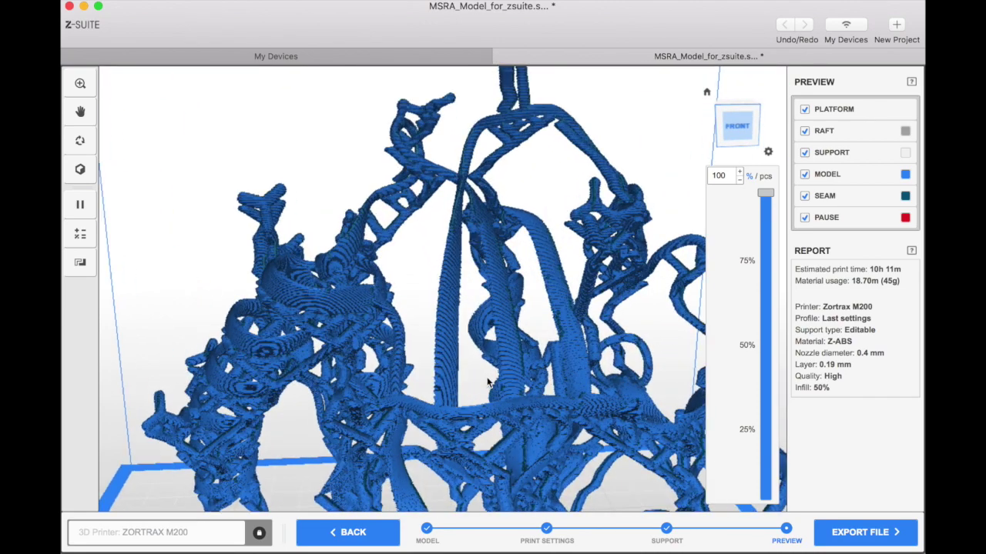
mouse_move(488, 381)
right_mouse_down()
mouse_move(524, 369)
mouse_move(443, 366)
mouse_move(438, 375)
mouse_move(481, 410)
mouse_move(484, 355)
mouse_move(486, 390)
right_mouse_up()
scroll(486, 390, "down", 10)
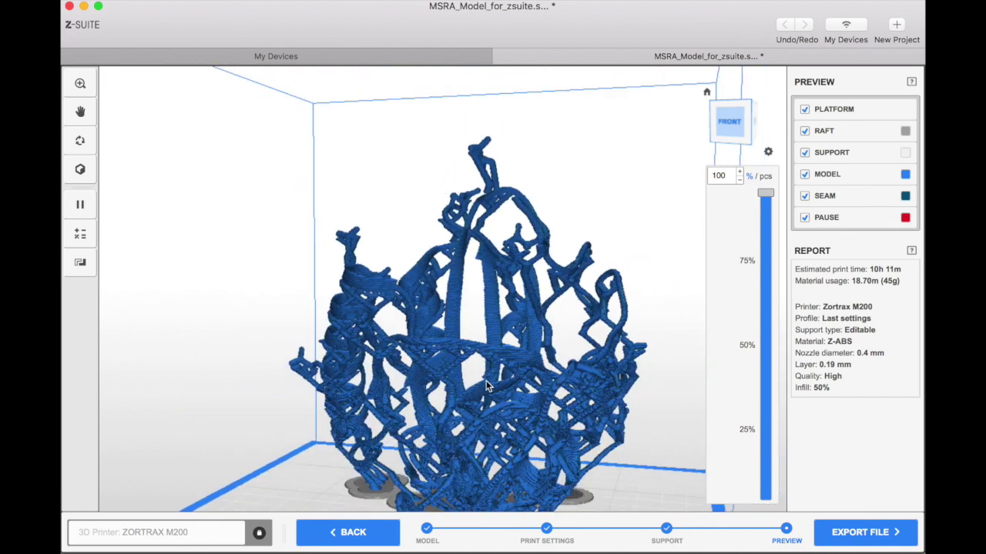
scroll(485, 391, "down", 3)
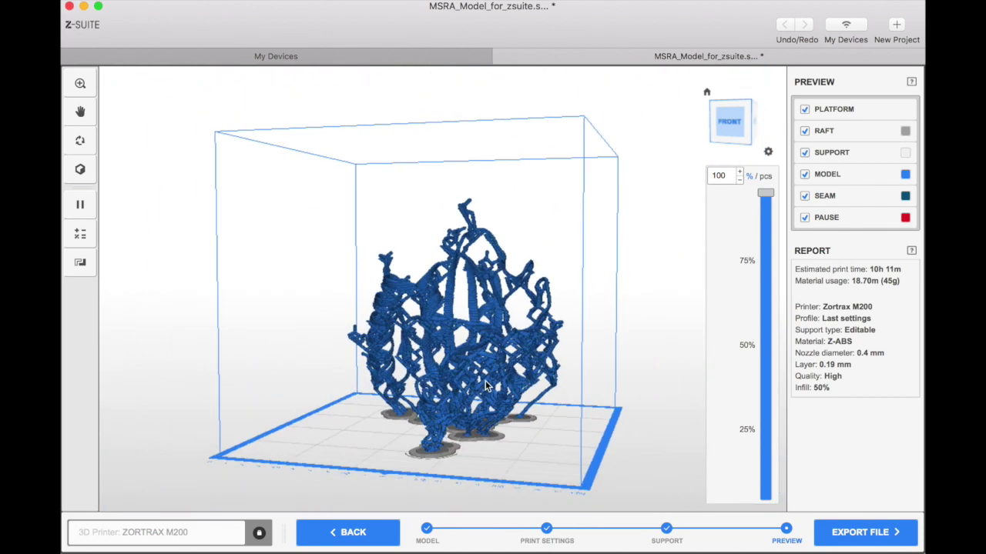
left_click(869, 535)
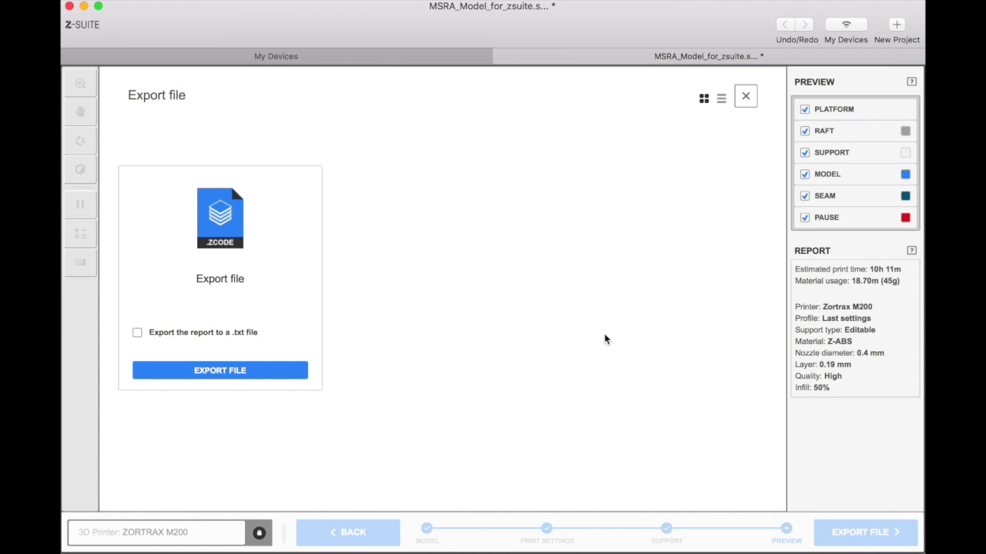